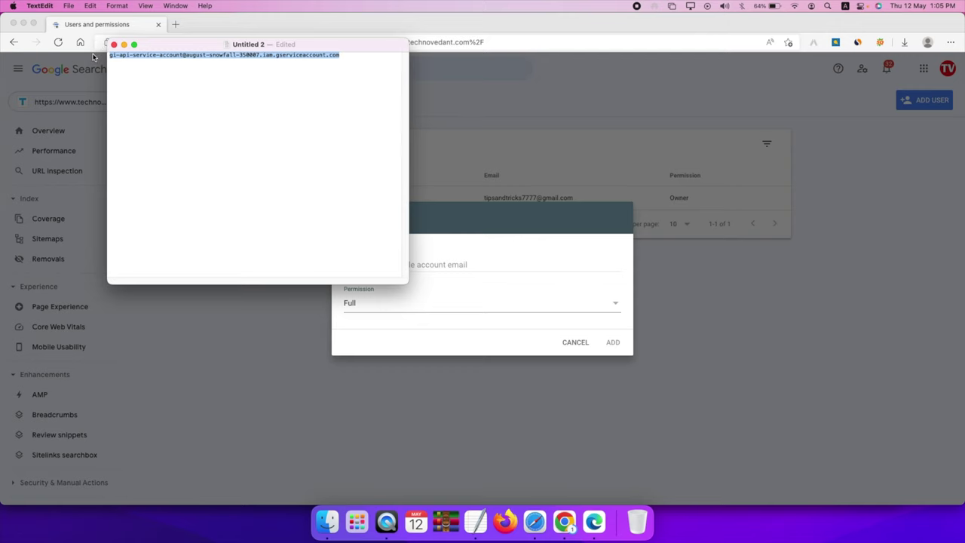
Step: Add the service account's e-mail as a user of the Search Console property with Owner permission
{"action": "left_click", "coordinate": [389, 264]}
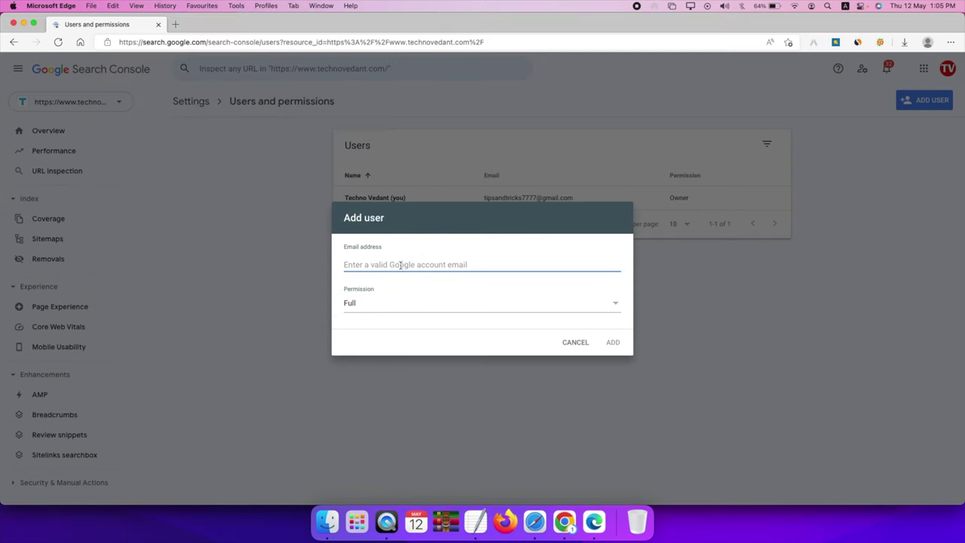
{"action": "key", "text": "super+v"}
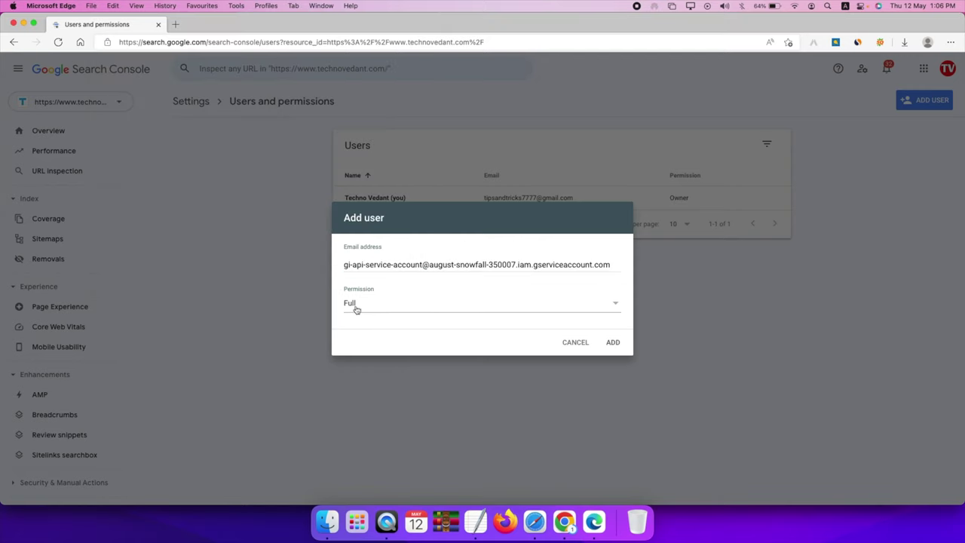
{"action": "left_click", "coordinate": [352, 304]}
{"action": "left_click", "coordinate": [612, 343]}
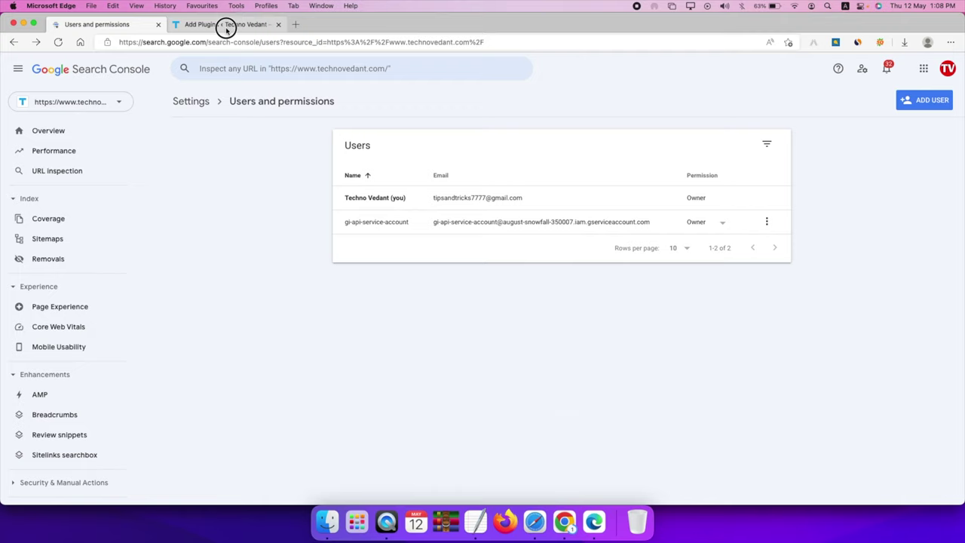
Step: Install and activate the Instant Indexing for Google plugin by Rank Math on the WordPress site
{"action": "left_click", "coordinate": [226, 25]}
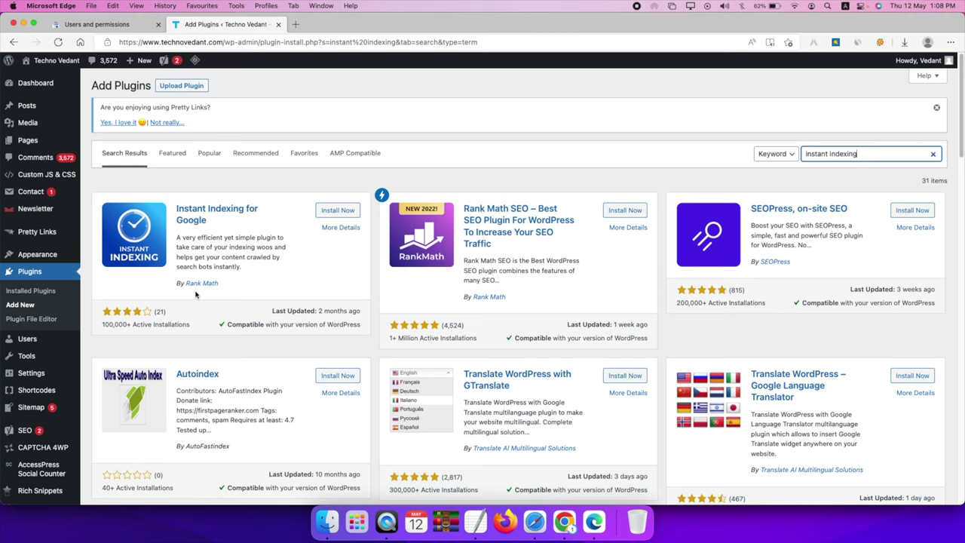
{"action": "left_click", "coordinate": [339, 212]}
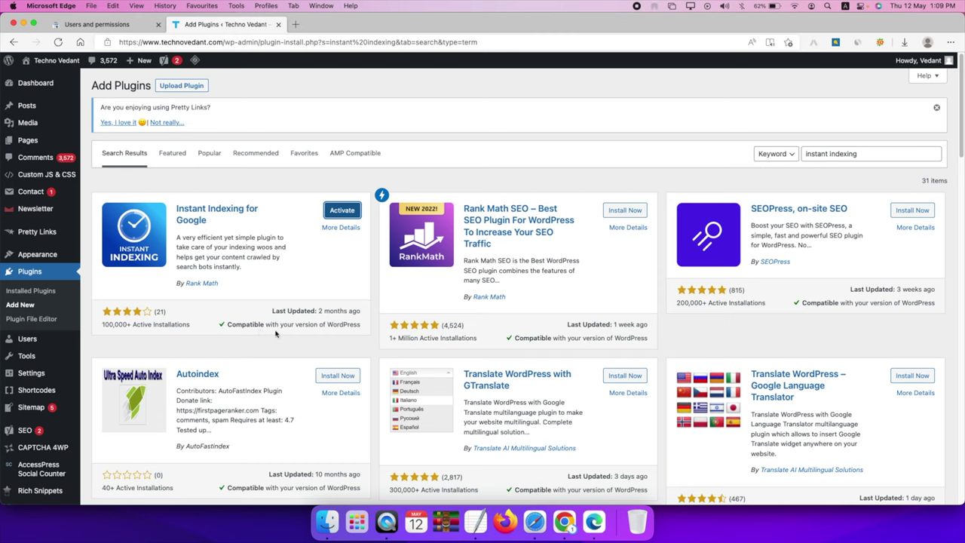
{"action": "left_click", "coordinate": [345, 212]}
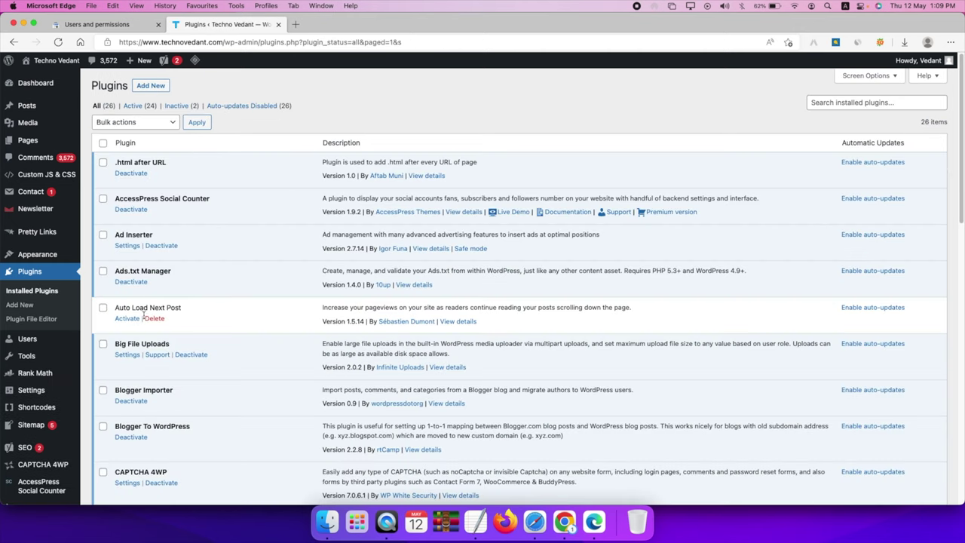
Step: Open Rank Math's Instant Indexing settings and choose the service account's JSON key file for upload
{"action": "mouse_move", "coordinate": [31, 376]}
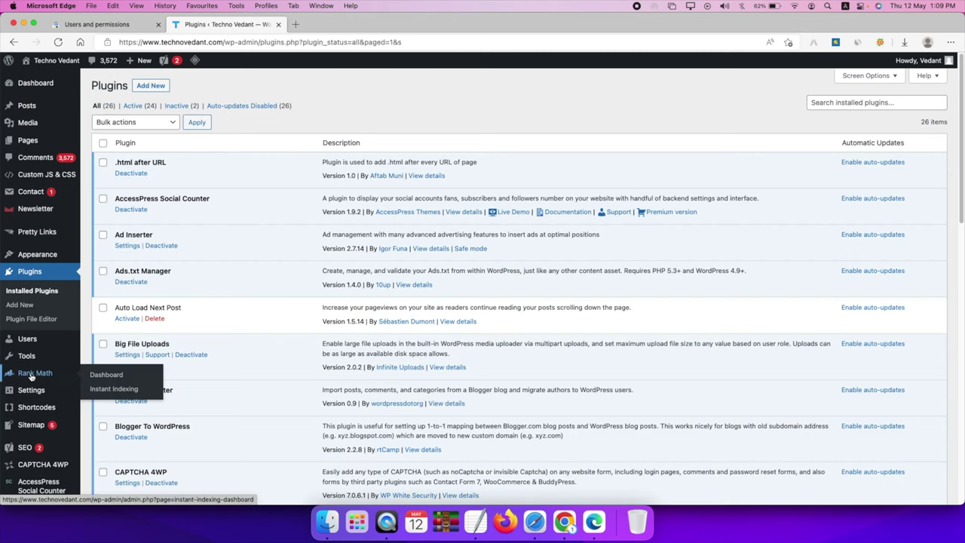
{"action": "left_click", "coordinate": [128, 392]}
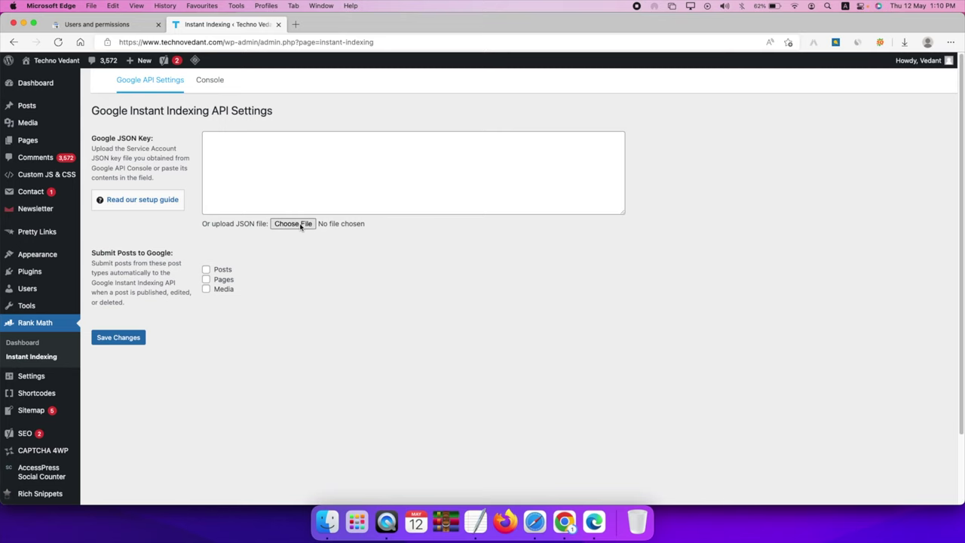
{"action": "left_click", "coordinate": [301, 225]}
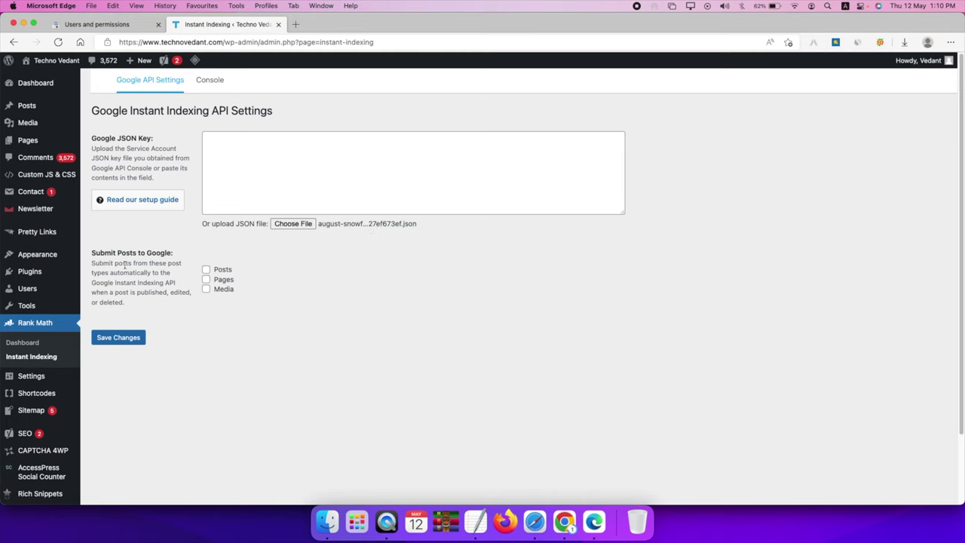
Step: Enable automatic submission to Google for Posts and Pages, and save the API settings
{"action": "left_click", "coordinate": [207, 270]}
{"action": "left_click", "coordinate": [206, 280]}
{"action": "left_click", "coordinate": [120, 338]}
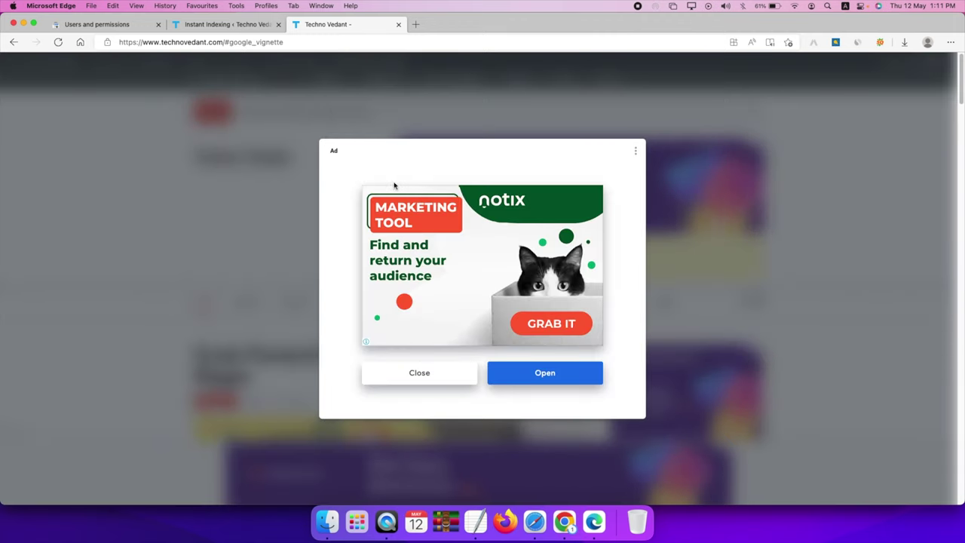
Step: Dismiss the ad and copy the URL of the "Create Password Protected File On WordPress & Blogger" post
{"action": "left_click", "coordinate": [434, 370]}
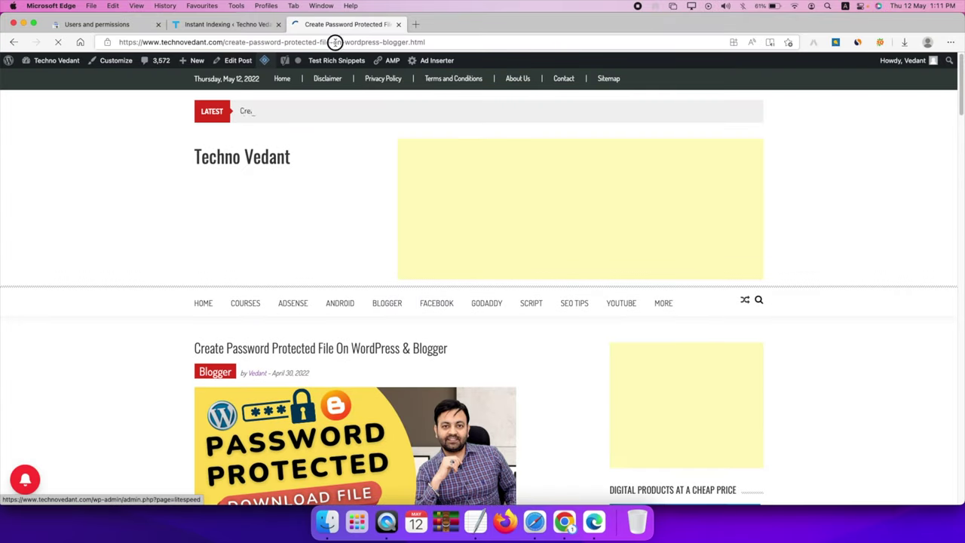
{"action": "left_click", "coordinate": [335, 43]}
{"action": "key", "text": "super+c"}
Step: Inspect the copied post URL in Google Search Console to check its indexing status
{"action": "left_click", "coordinate": [133, 29]}
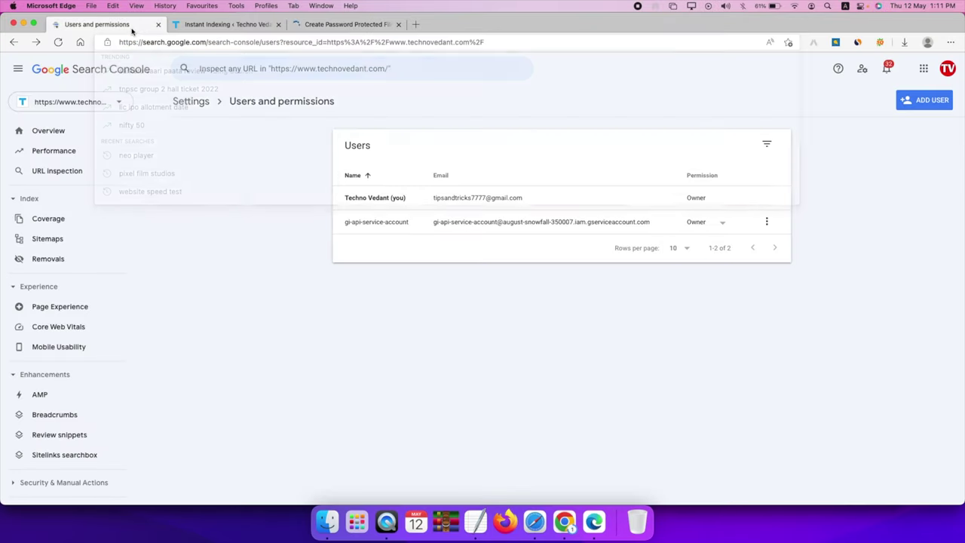
{"action": "left_click", "coordinate": [45, 172]}
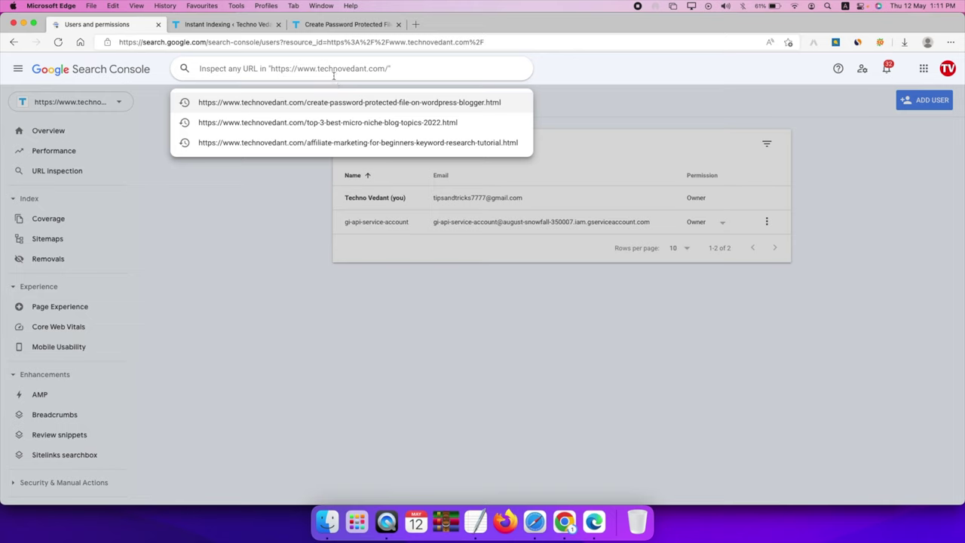
{"action": "key", "text": "super+v"}
{"action": "key", "text": "Return"}
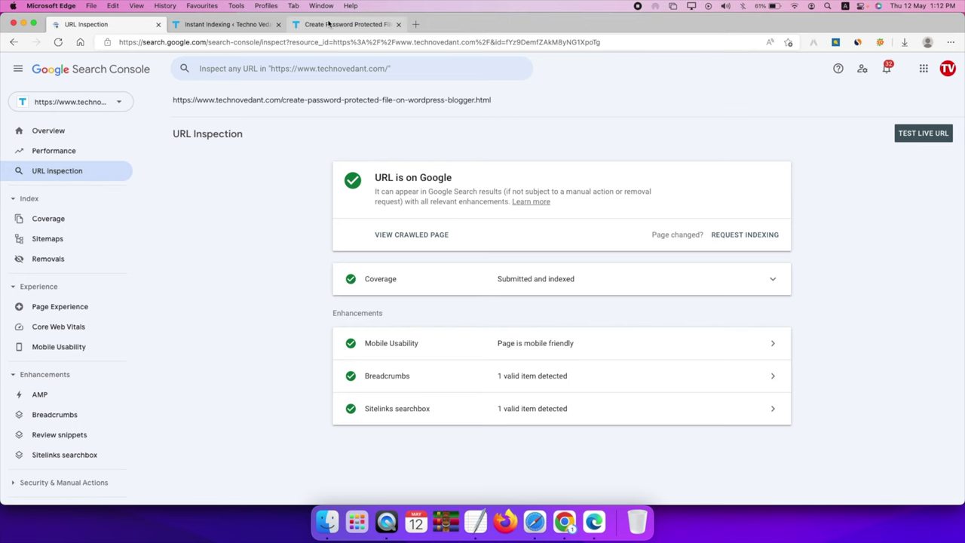
Step: Replace the URL in the Instant Indexing console with the password-protected file post's URL and enlarge the URL box
{"action": "left_click", "coordinate": [327, 26]}
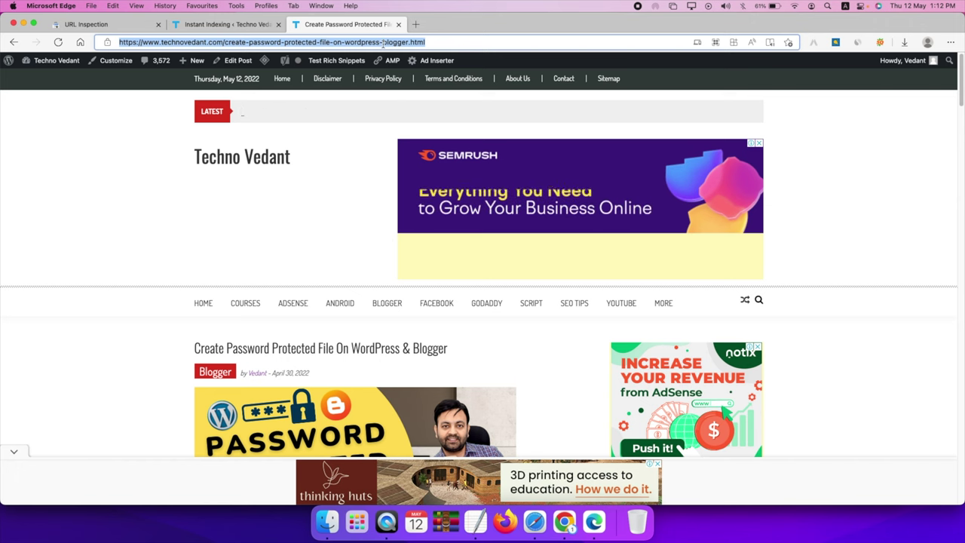
{"action": "left_click", "coordinate": [209, 25]}
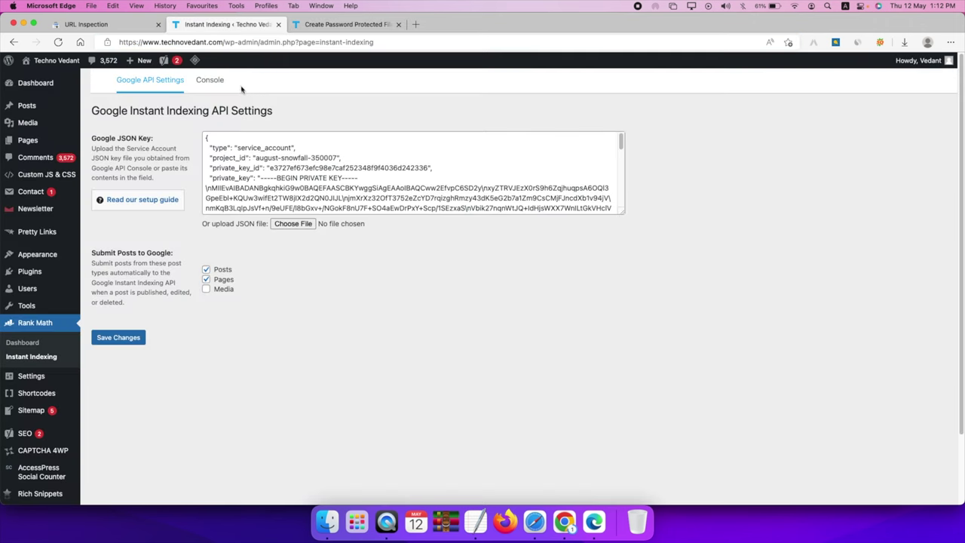
{"action": "left_click", "coordinate": [214, 83]}
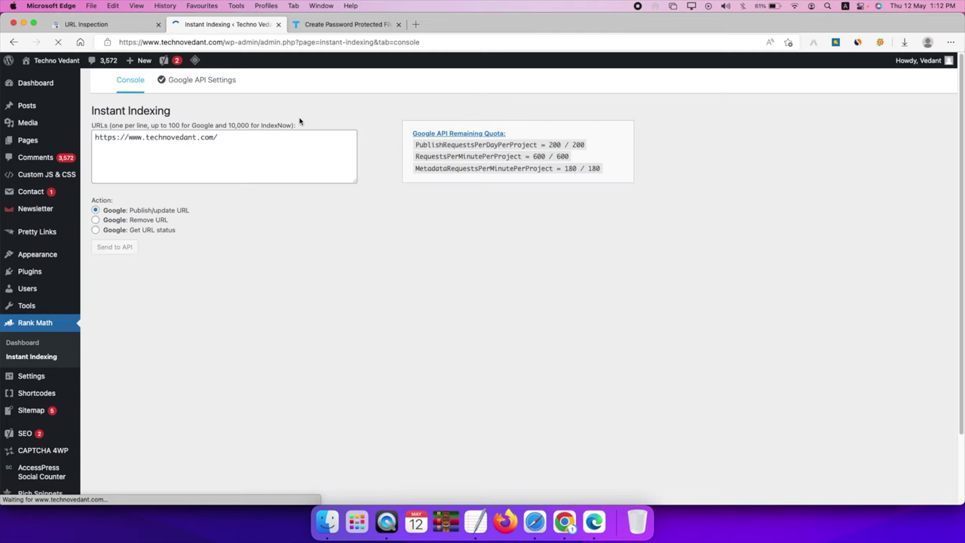
{"action": "left_click_drag", "start_coordinate": [247, 138], "coordinate": [138, 130]}
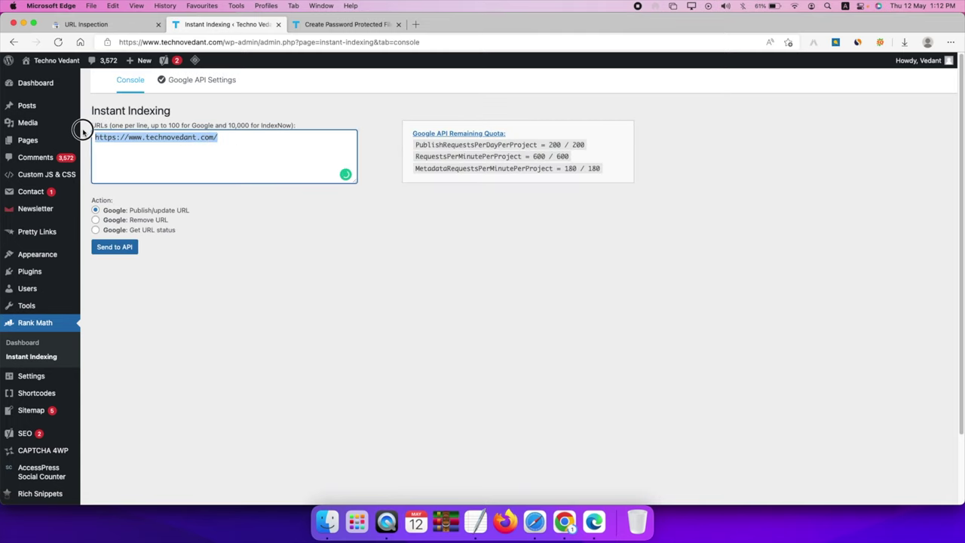
{"action": "key", "text": "BackSpace"}
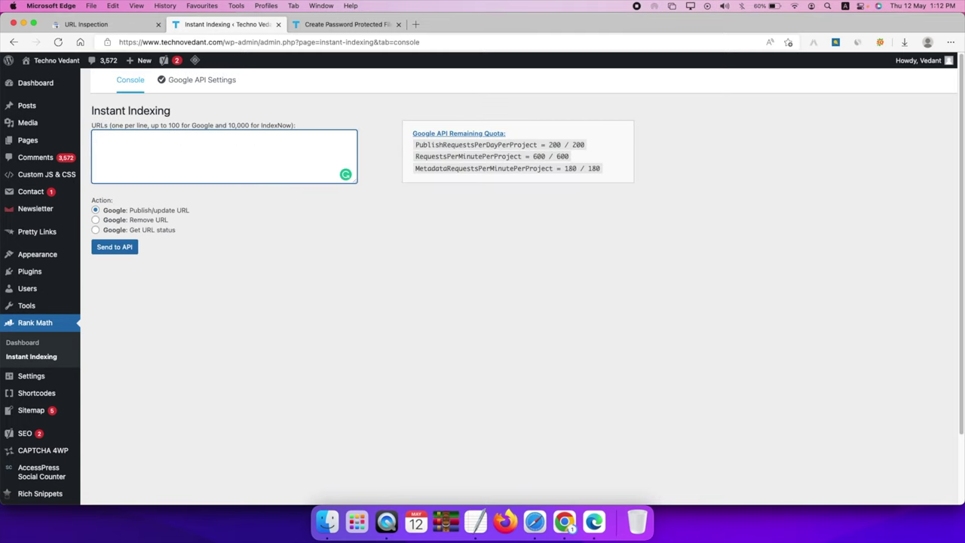
{"action": "key", "text": "super+v"}
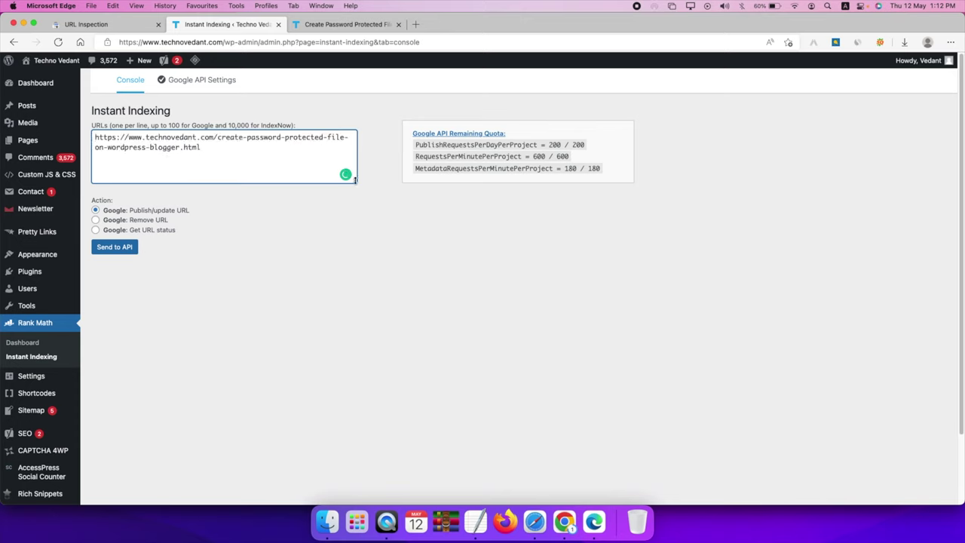
{"action": "left_click_drag", "start_coordinate": [354, 179], "coordinate": [389, 217]}
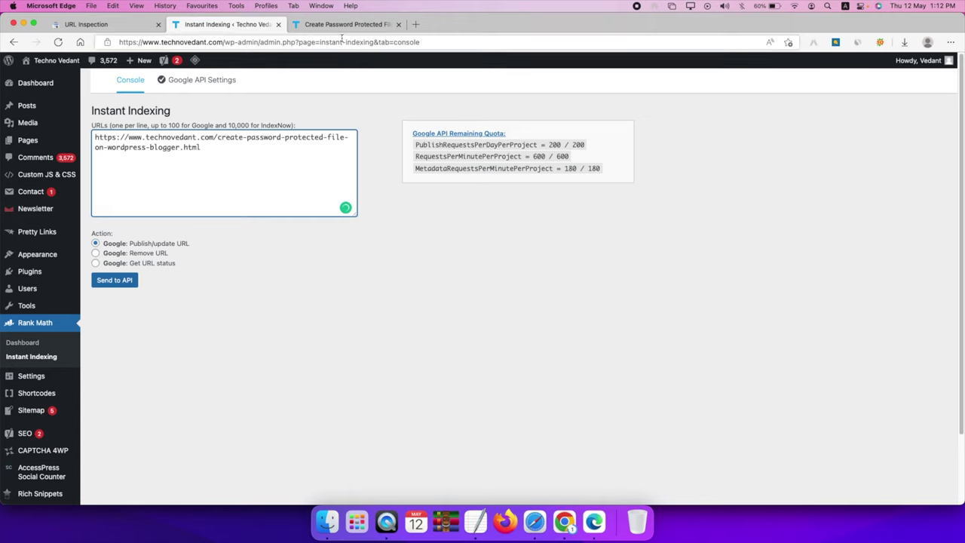
Step: Add the link of the "How To Increase Website Traffic Free Organically" post below the first URL and send both to the API
{"action": "key", "text": "ctrl+Tab"}
{"action": "left_click", "coordinate": [204, 303]}
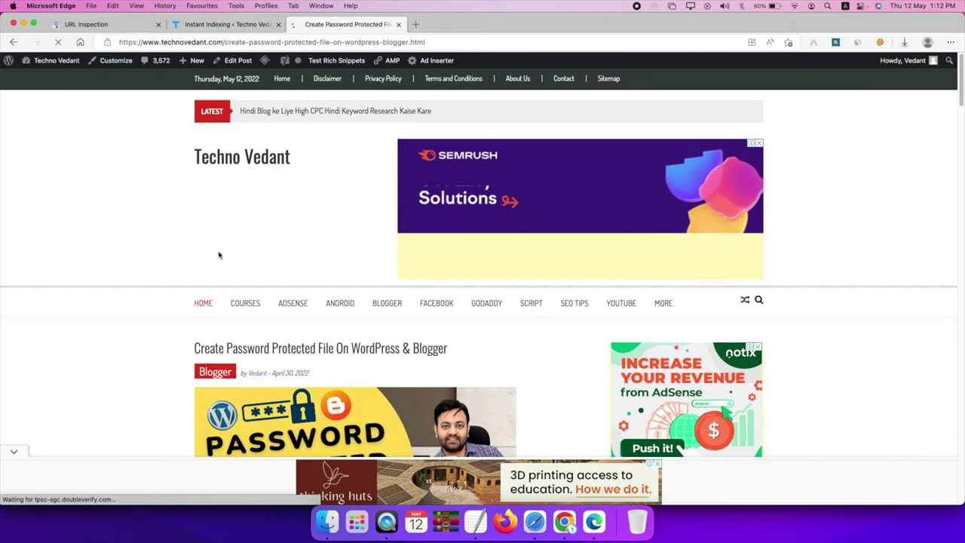
{"action": "scroll", "coordinate": [396, 237], "scroll_direction": "down", "scroll_amount": 5}
{"action": "triple_click", "coordinate": [395, 237]}
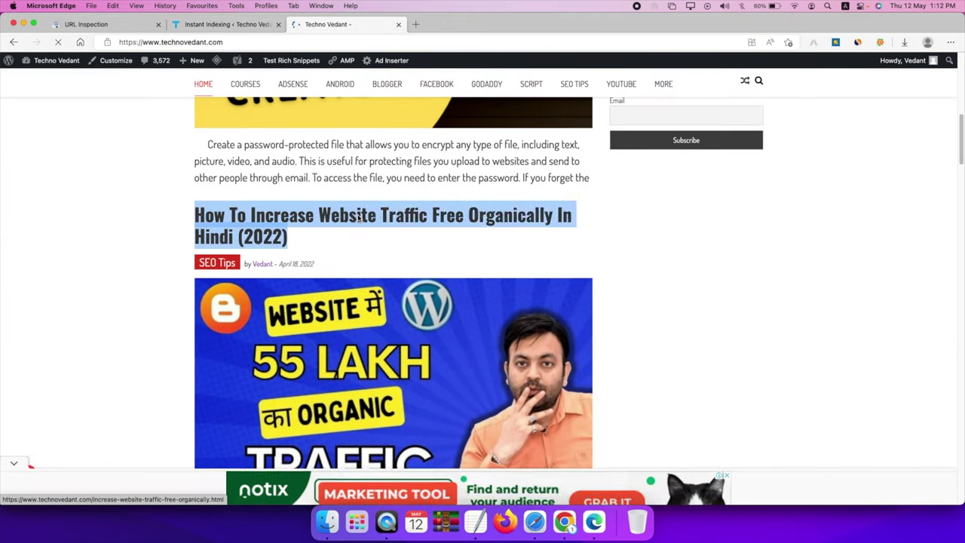
{"action": "right_click", "coordinate": [358, 224]}
{"action": "left_click", "coordinate": [397, 242]}
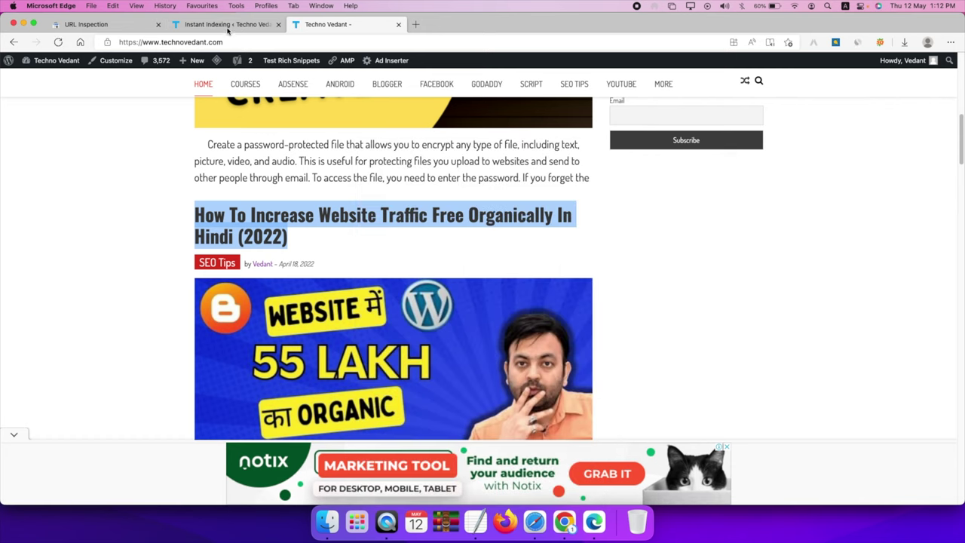
{"action": "left_click", "coordinate": [226, 25]}
{"action": "key", "text": "super+v"}
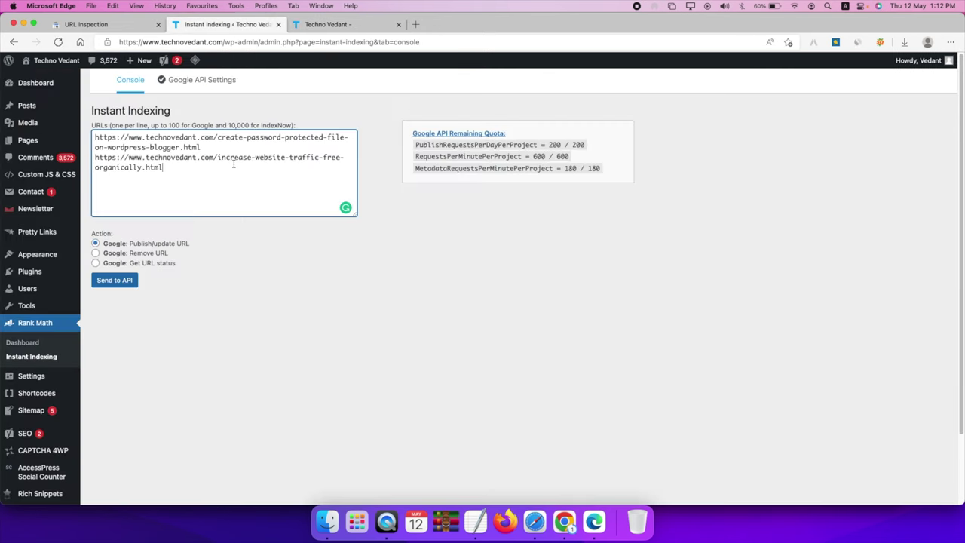
{"action": "key", "text": "Return"}
{"action": "left_click", "coordinate": [115, 281]}
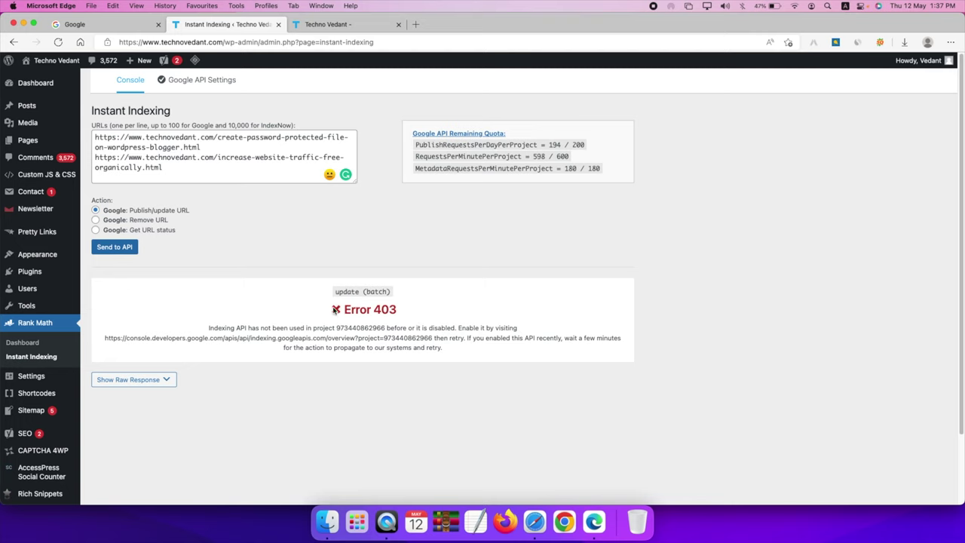
Step: Read the API error and copy the Google developer console link given in it
{"action": "left_click_drag", "start_coordinate": [344, 309], "coordinate": [410, 308]}
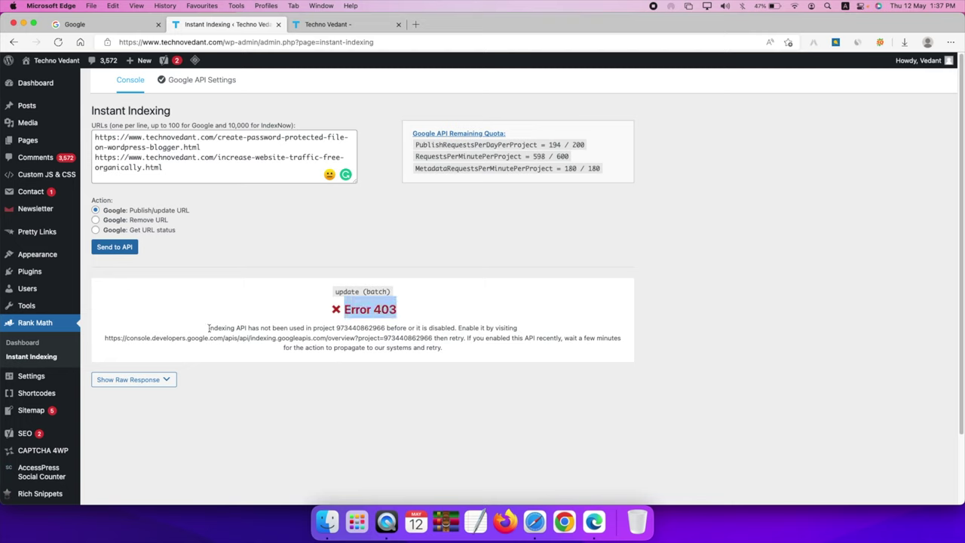
{"action": "left_click_drag", "start_coordinate": [208, 327], "coordinate": [515, 327]}
{"action": "left_click", "coordinate": [110, 340]}
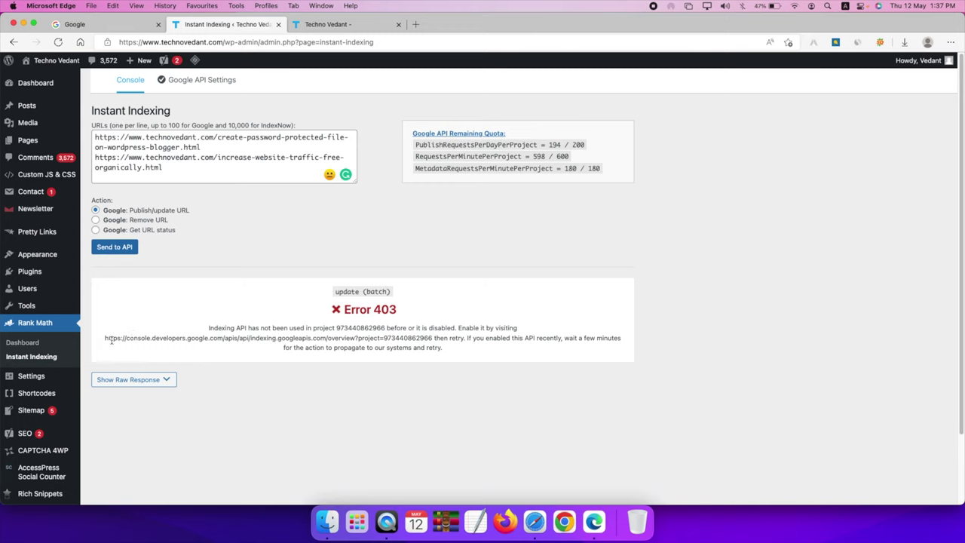
{"action": "left_click_drag", "start_coordinate": [106, 339], "coordinate": [432, 338]}
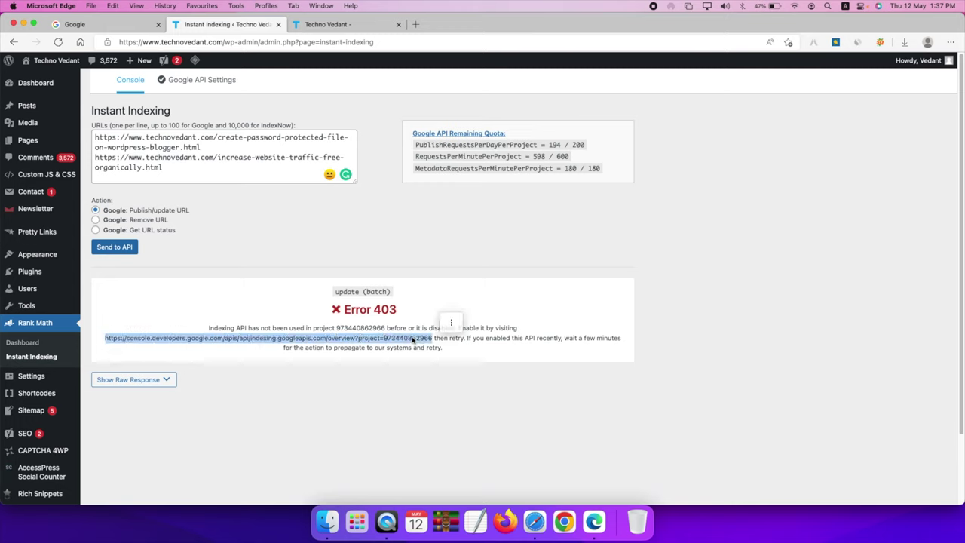
{"action": "right_click", "coordinate": [425, 339]}
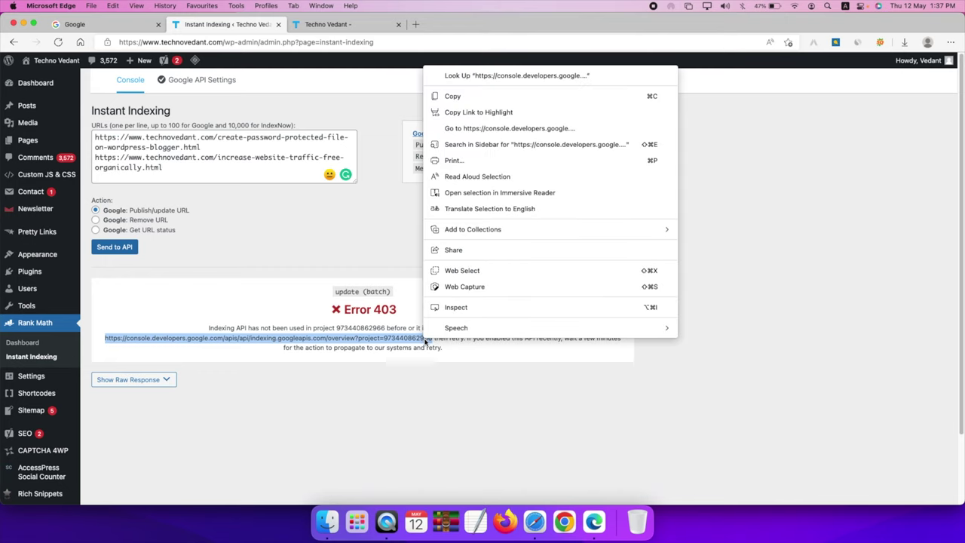
{"action": "left_click", "coordinate": [452, 95]}
Step: Switch to Safari, open the copied link in Google Cloud Platform and enable the Indexing API
{"action": "left_click", "coordinate": [24, 24]}
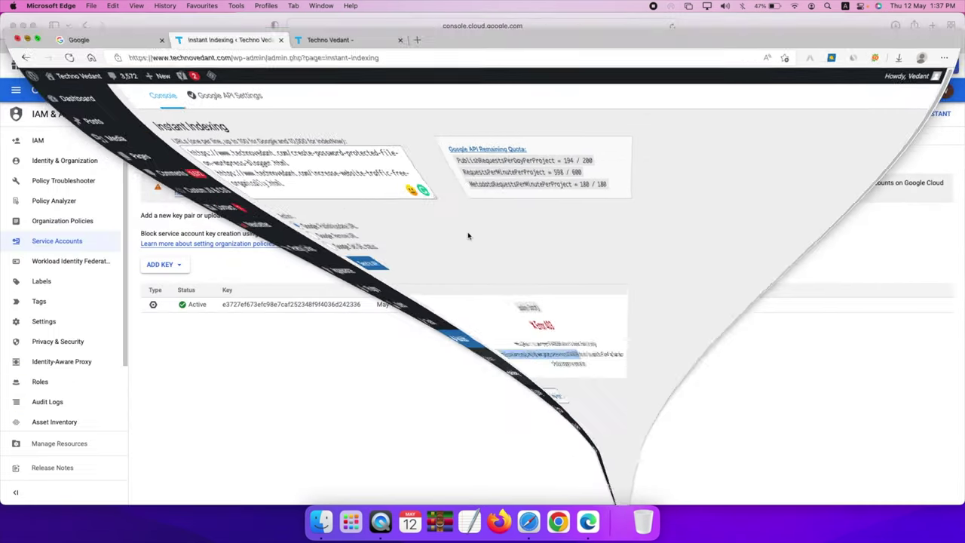
{"action": "right_click", "coordinate": [520, 26]}
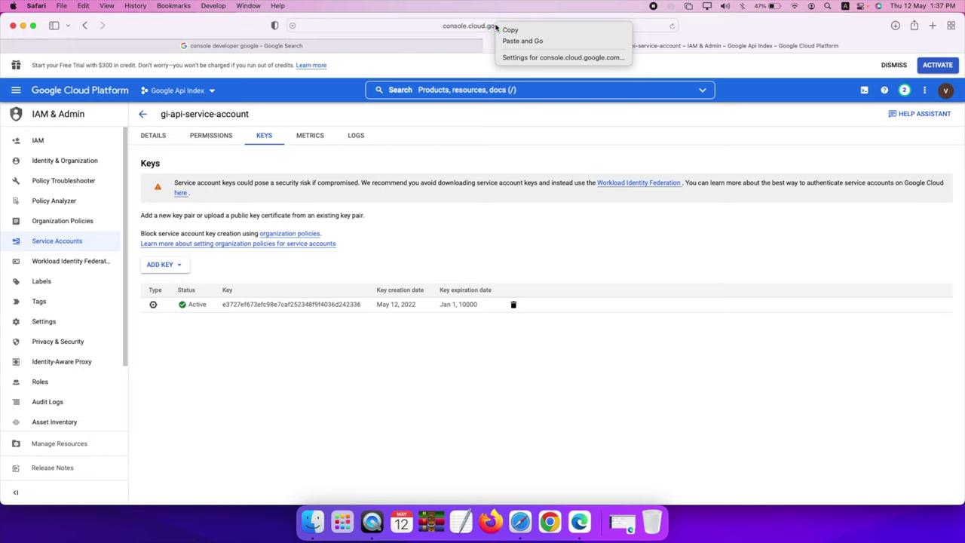
{"action": "left_click", "coordinate": [528, 39]}
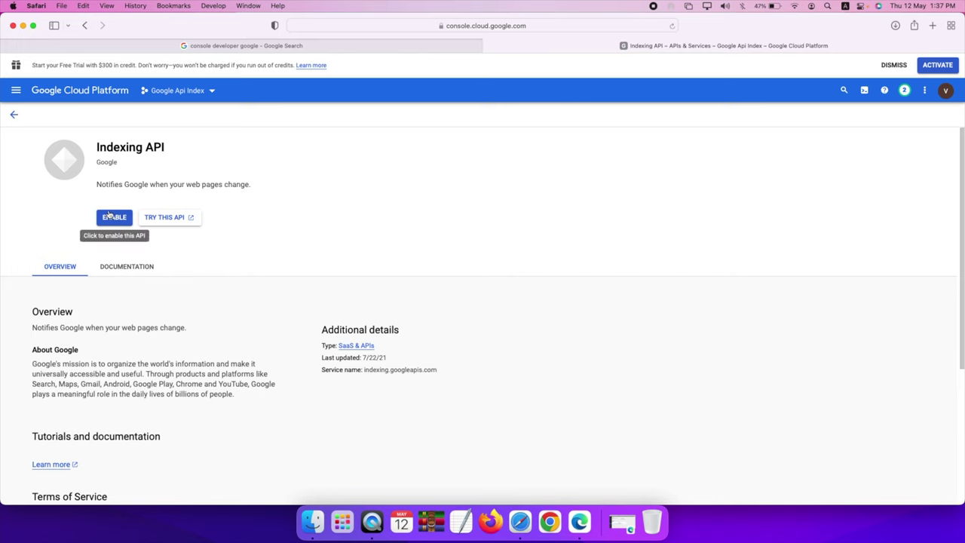
{"action": "left_click", "coordinate": [114, 218]}
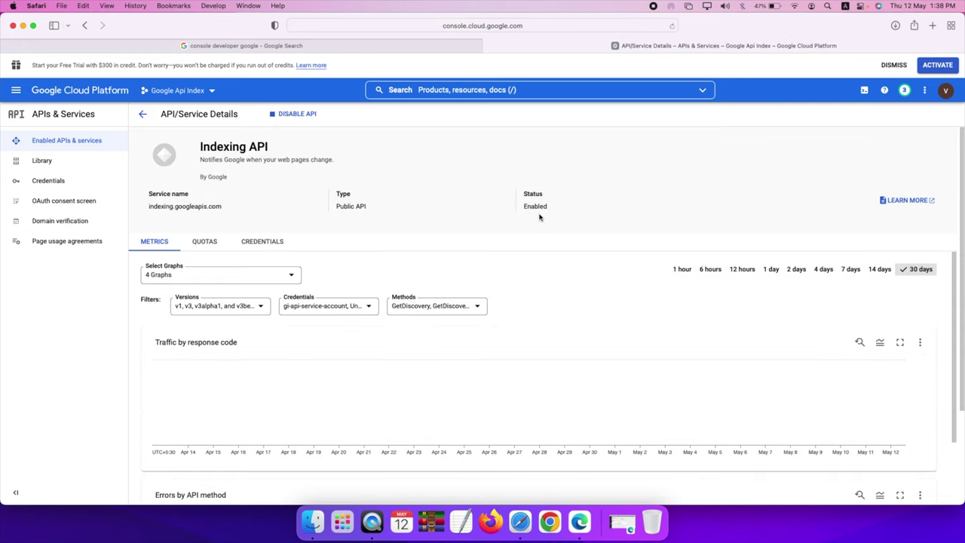
Step: Return to the Instant Indexing console in Edge, resend both post URLs to the API and check the response
{"action": "left_click", "coordinate": [615, 520]}
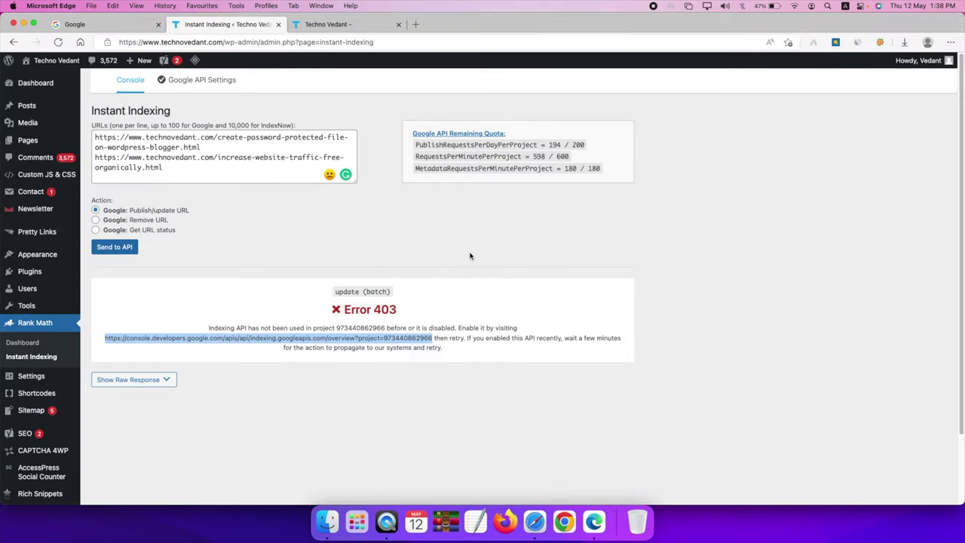
{"action": "left_click", "coordinate": [119, 249]}
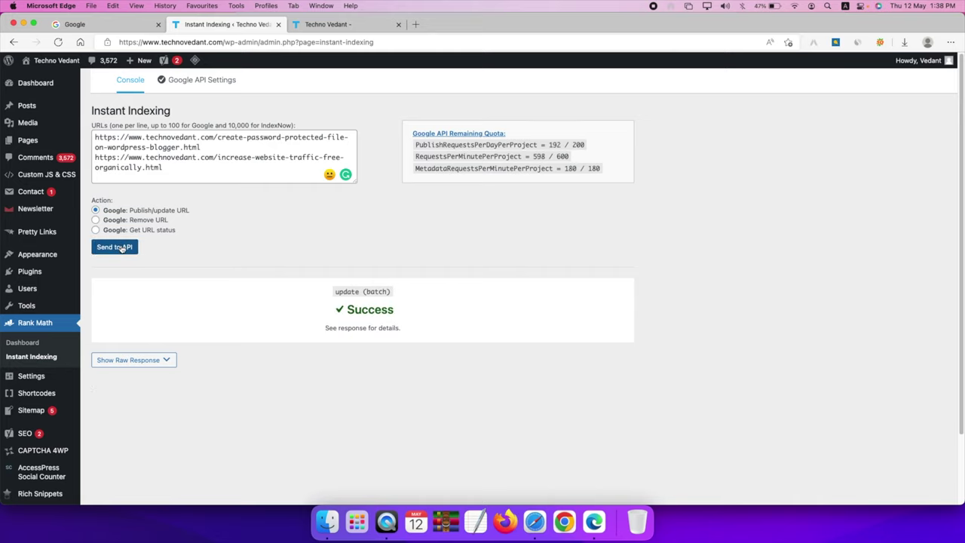
{"action": "left_click_drag", "start_coordinate": [346, 309], "coordinate": [402, 310]}
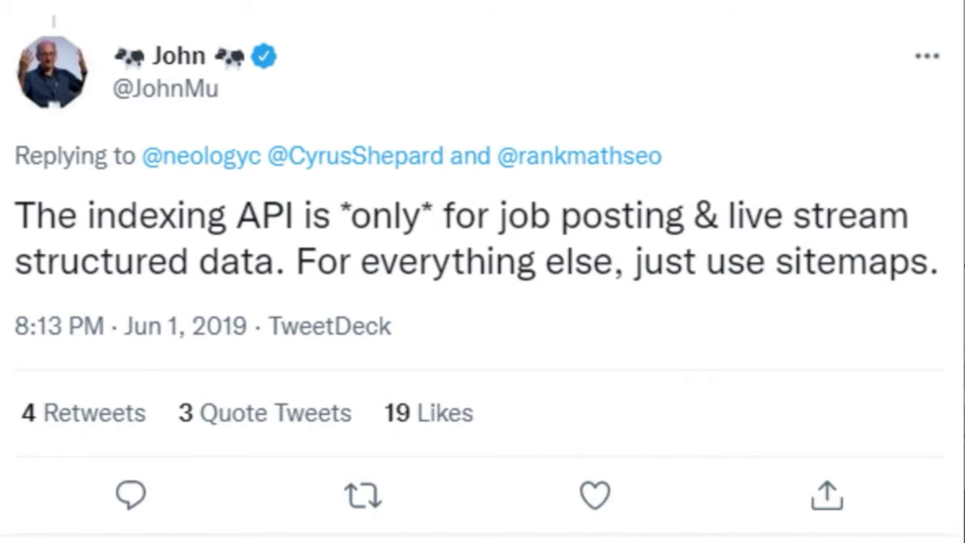